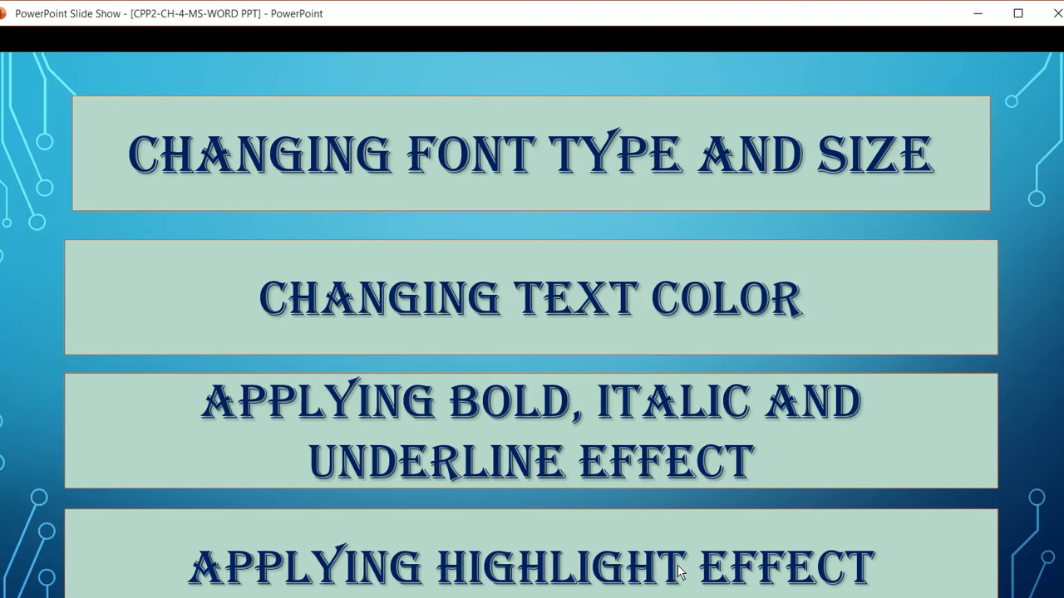
Switch from the slide show to Word and create a new blank document.
left_click(68, 593)
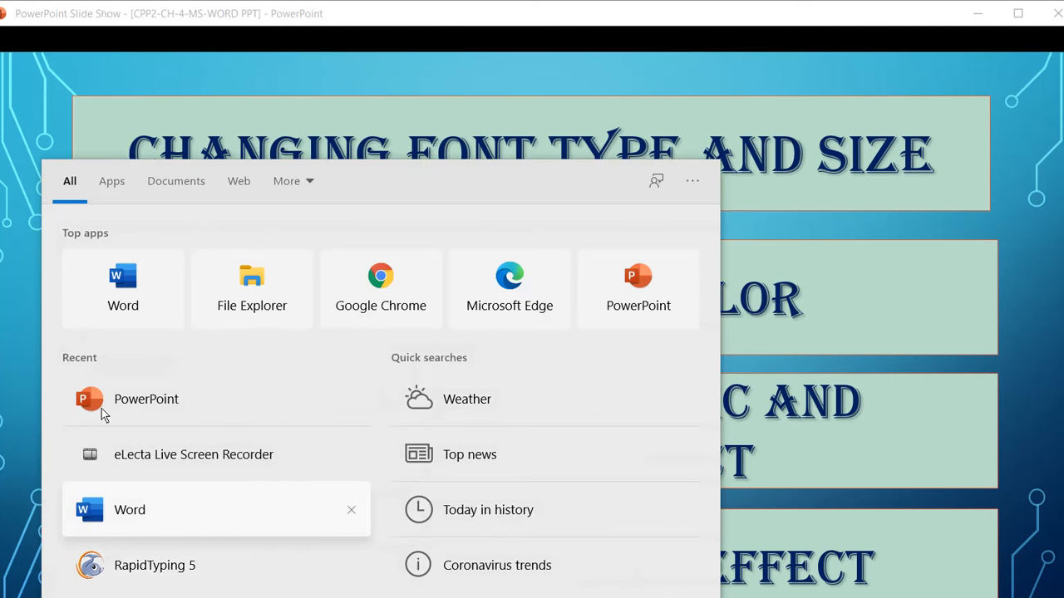
key("Return")
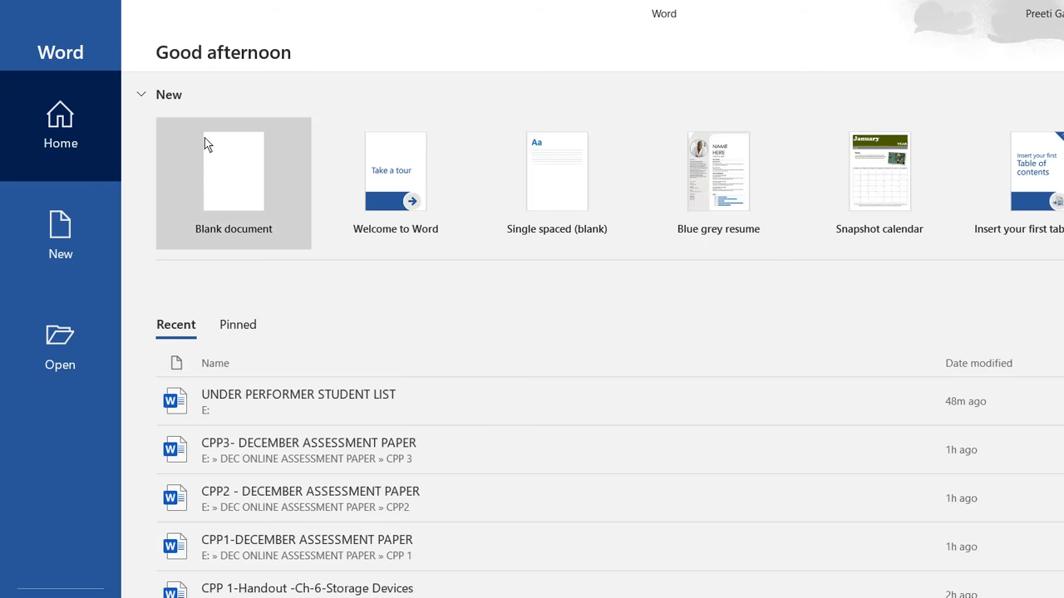
left_click(207, 142)
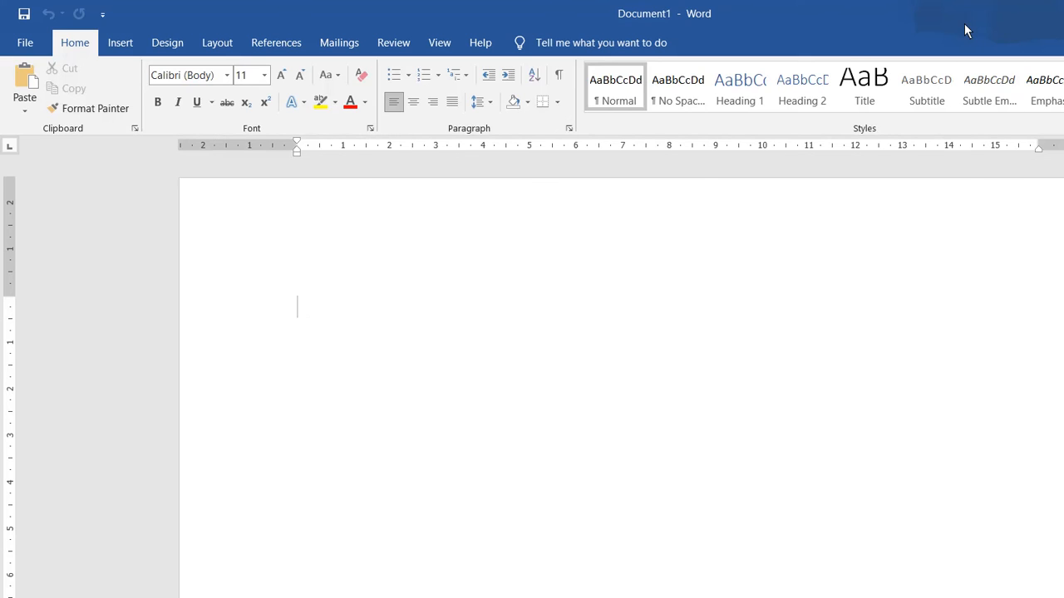
Restore the Word window from full size, then reposition and widen it over the slide show.
left_click(1015, 17)
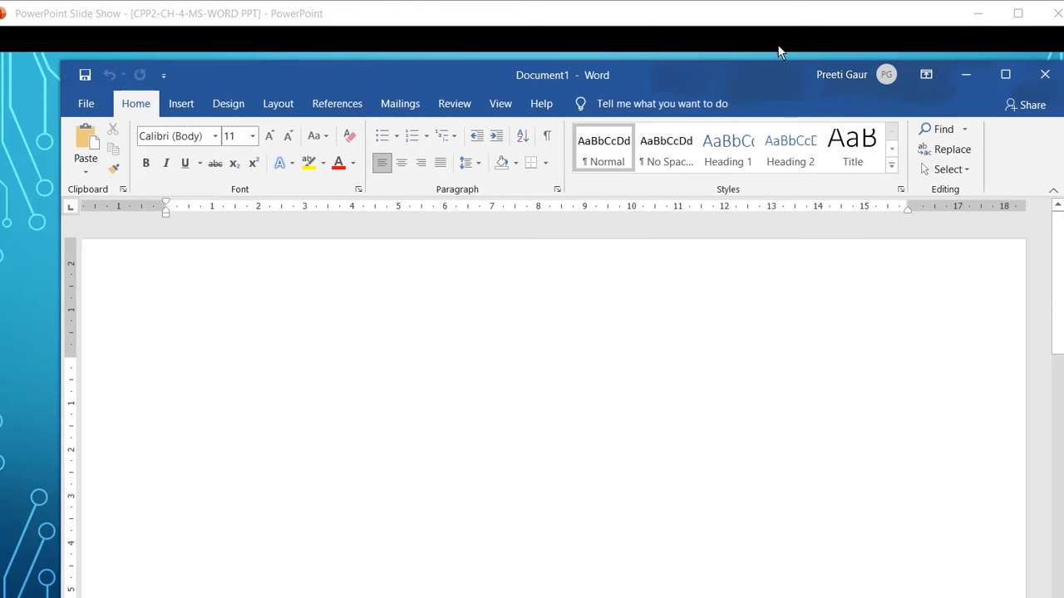
left_click_drag(470, 52, 468, 9)
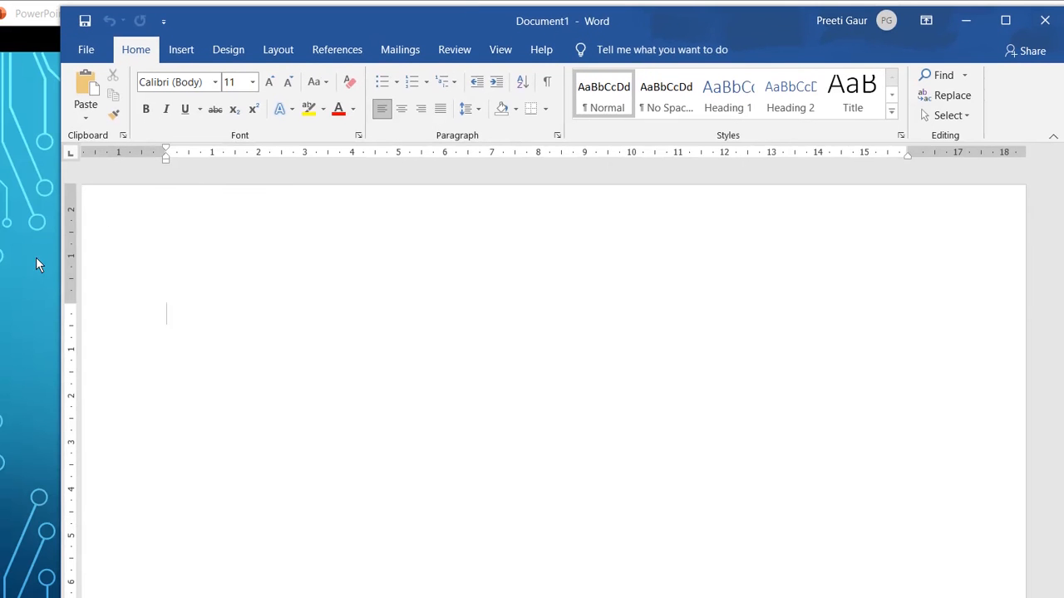
left_click_drag(48, 264, 0, 267)
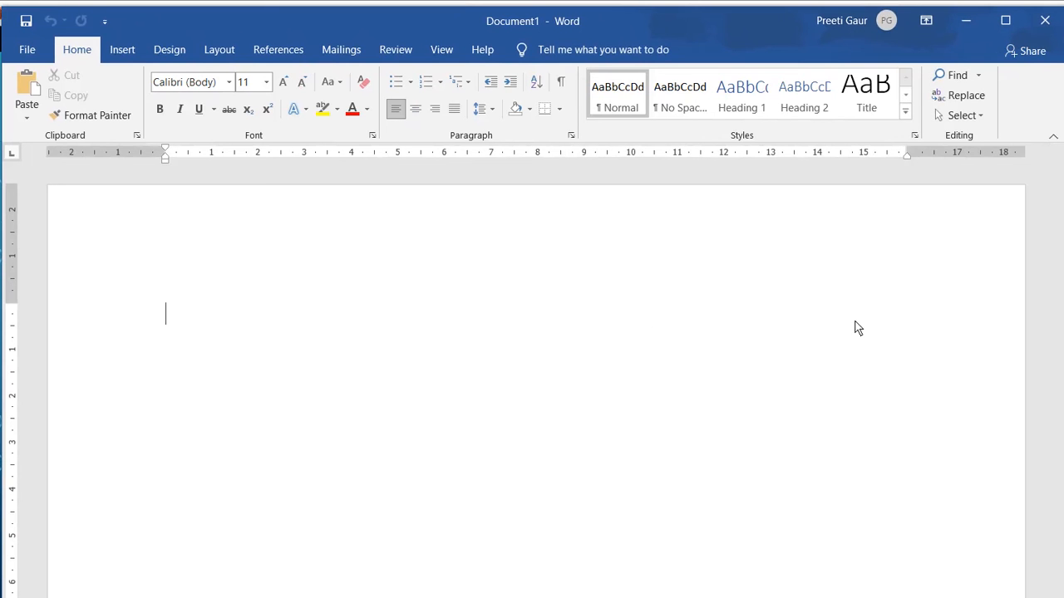
left_click_drag(857, 320, 862, 323)
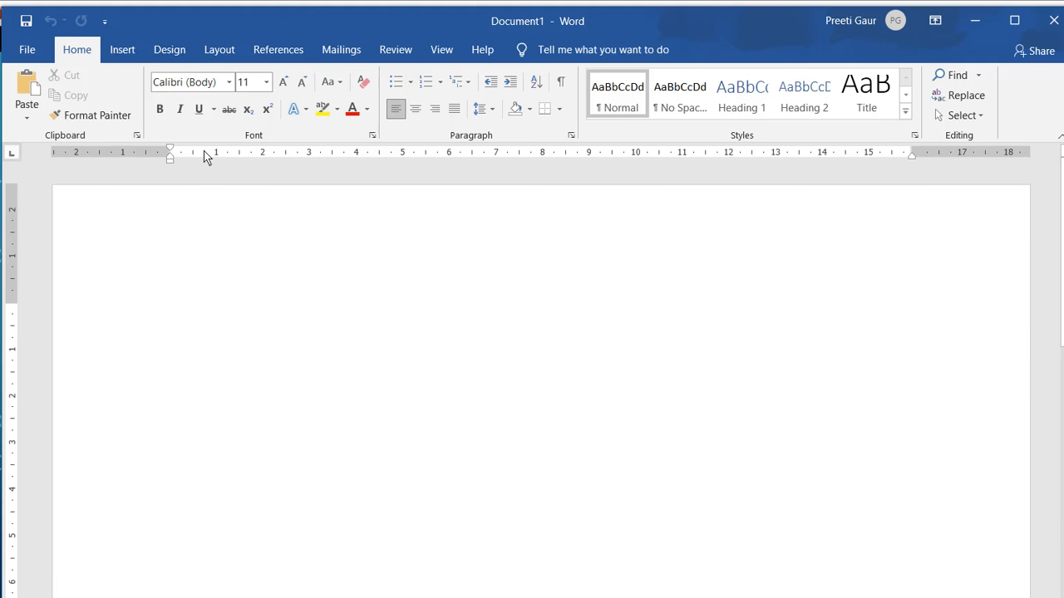
Open the recent document "CPP 1-Handout -Ch-6-Storage Devices" and bring its Storage Devices section into view.
left_click(25, 50)
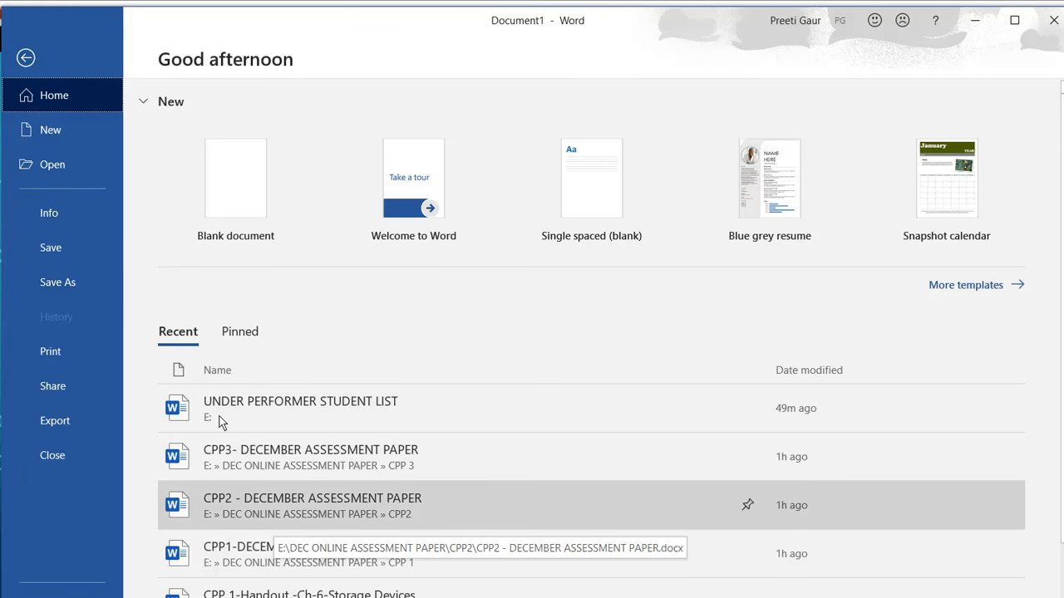
scroll(219, 422, "down", 1)
scroll(202, 470, "down", 1)
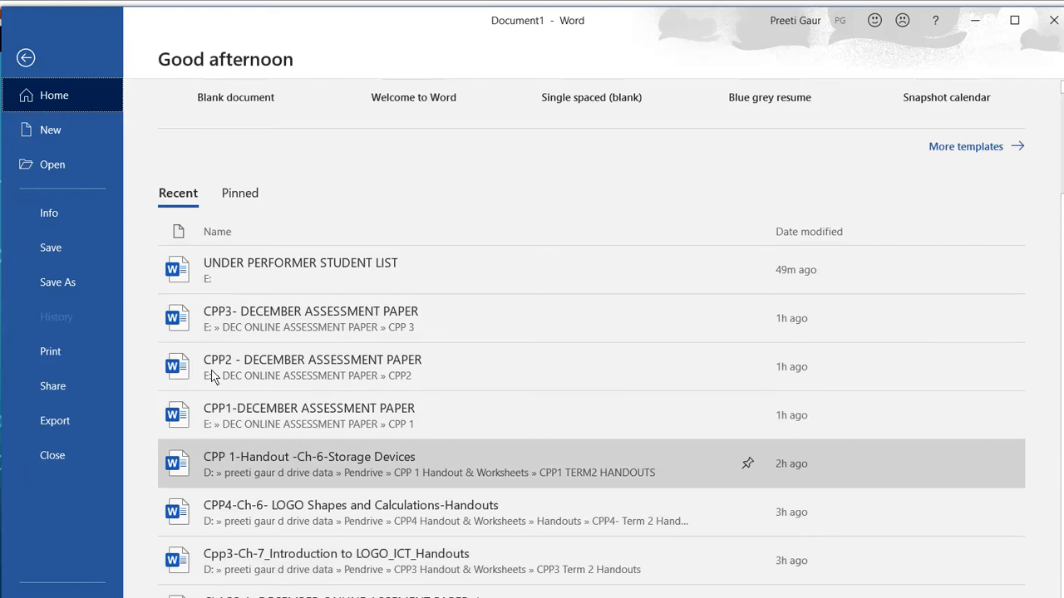
left_click(212, 463)
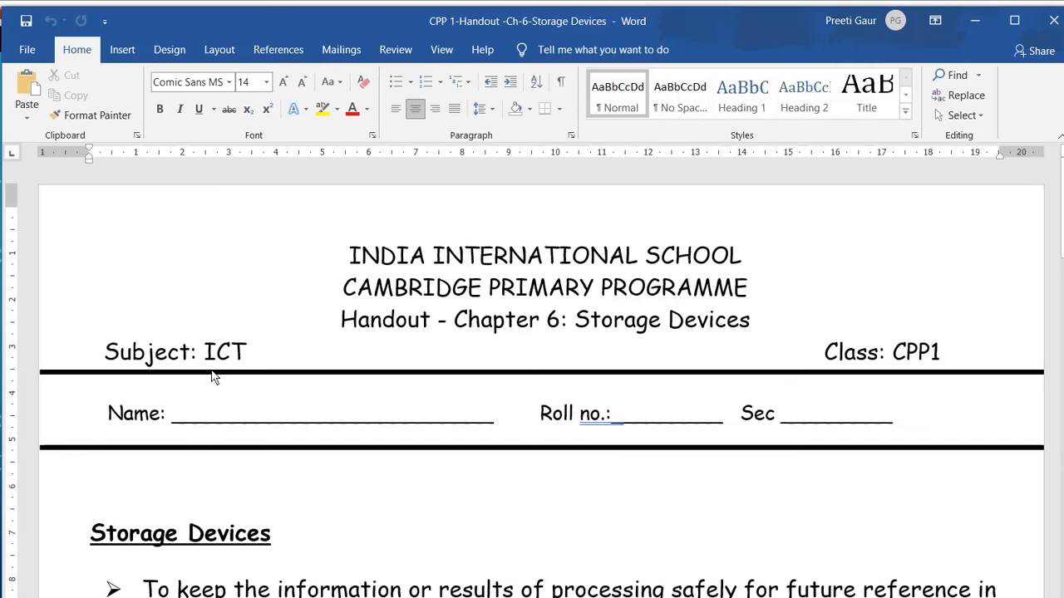
scroll(292, 397, "down", 4)
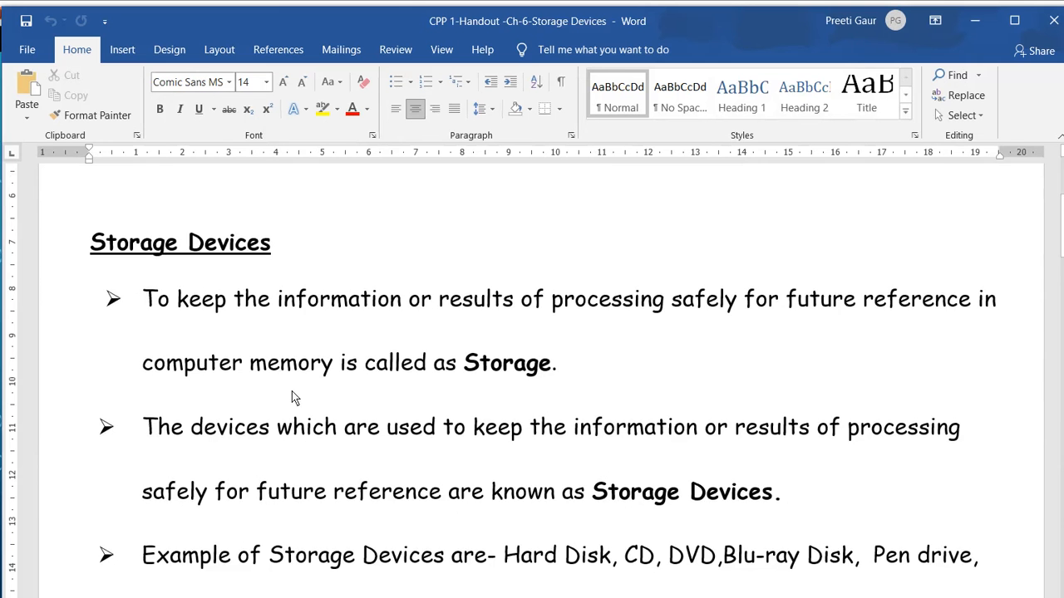
scroll(293, 397, "down", 1)
scroll(293, 397, "up", 1)
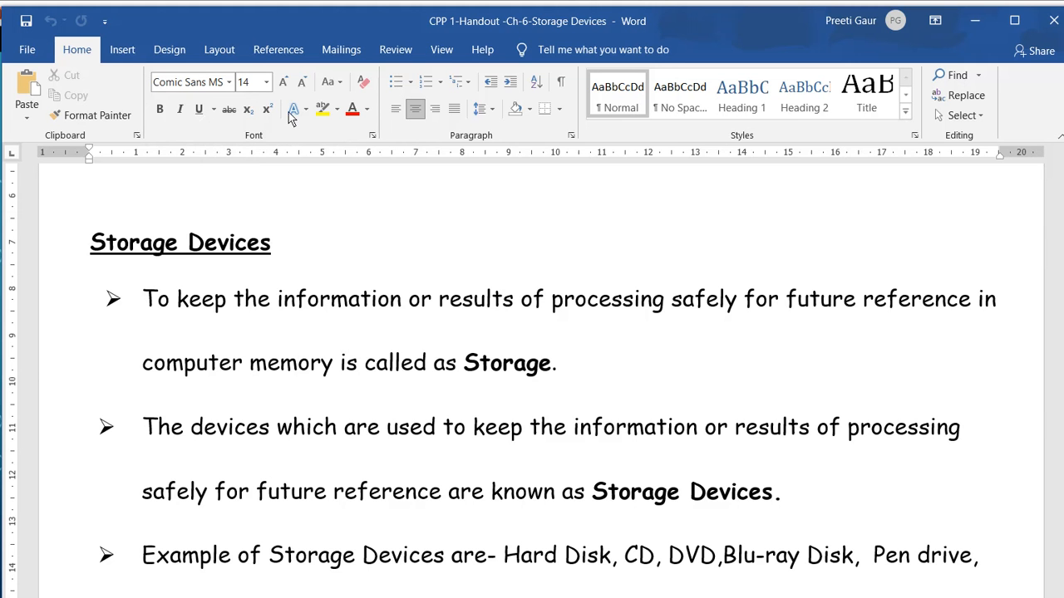
Look through the list of available fonts without choosing one.
left_click(182, 76)
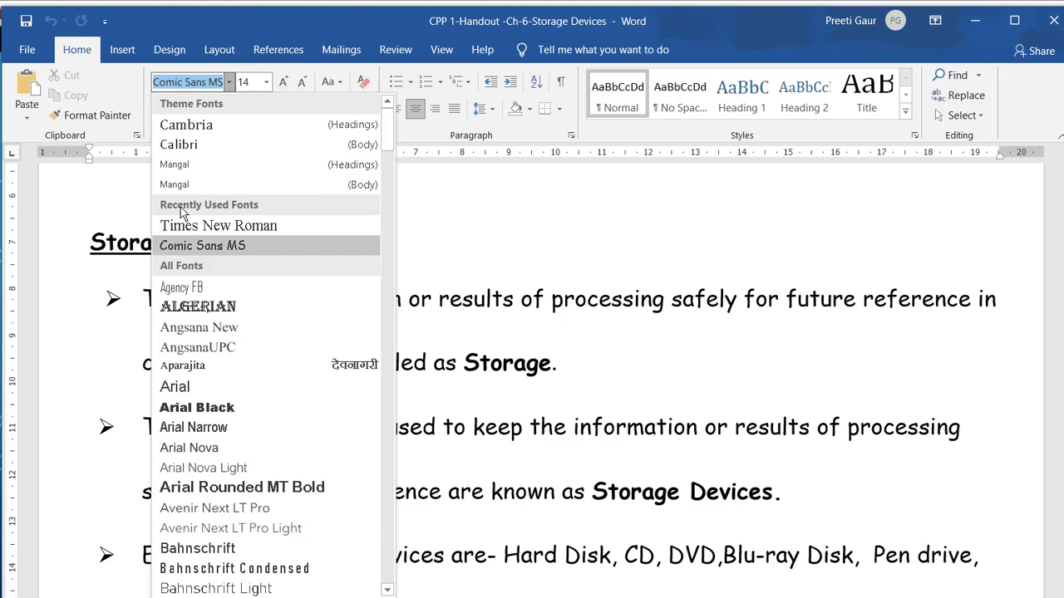
scroll(192, 386, "down", 2)
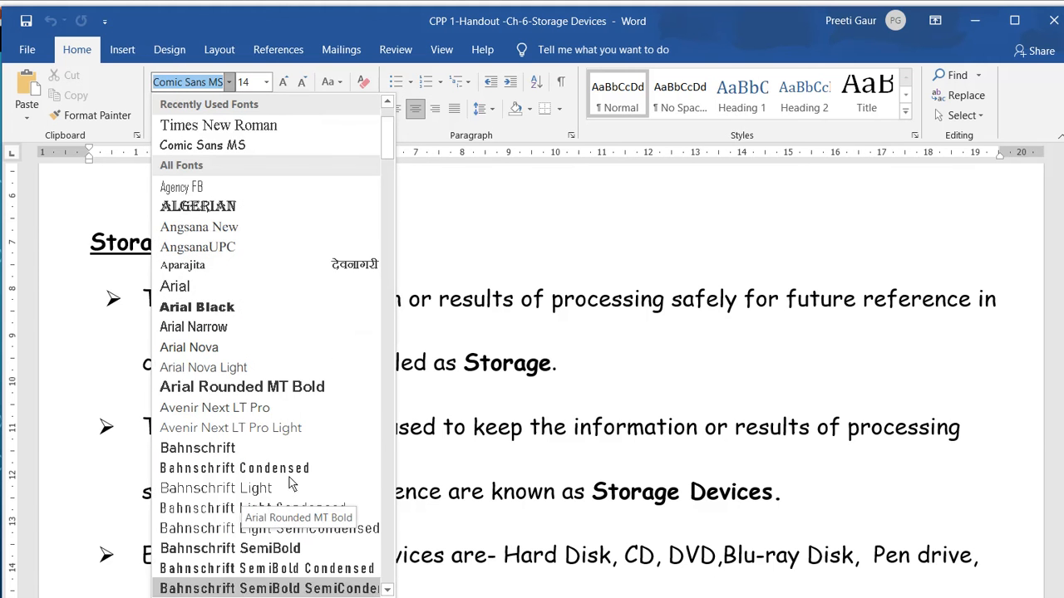
scroll(316, 477, "down", 3)
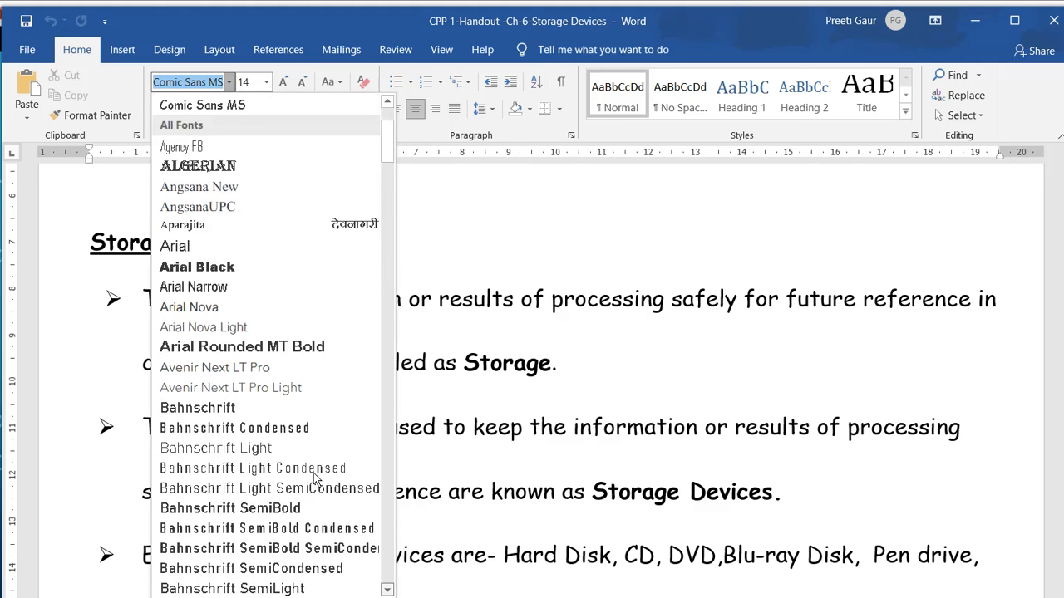
scroll(315, 478, "down", 7)
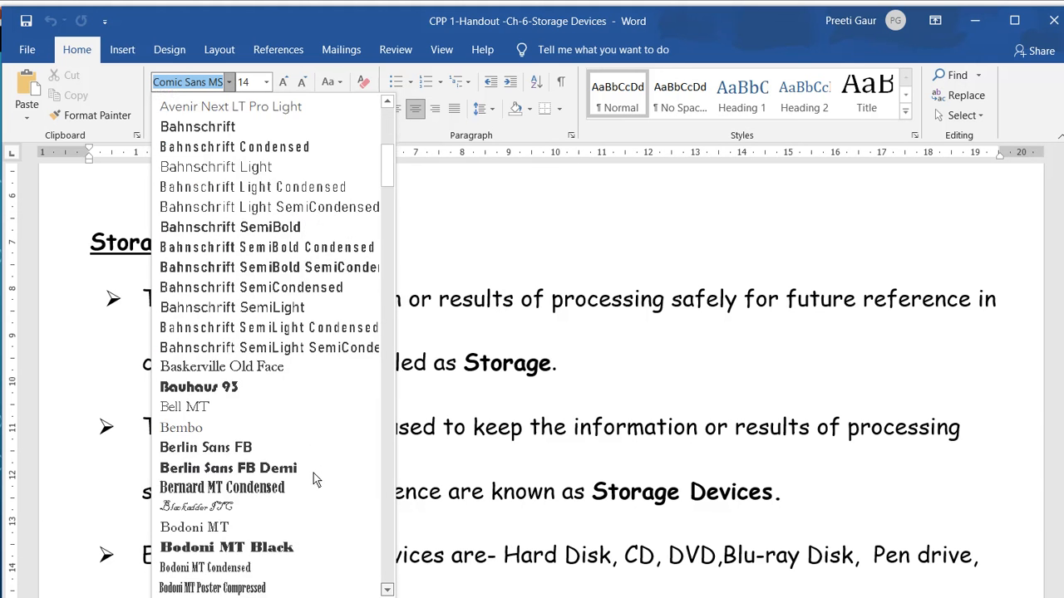
scroll(314, 473, "down", 10)
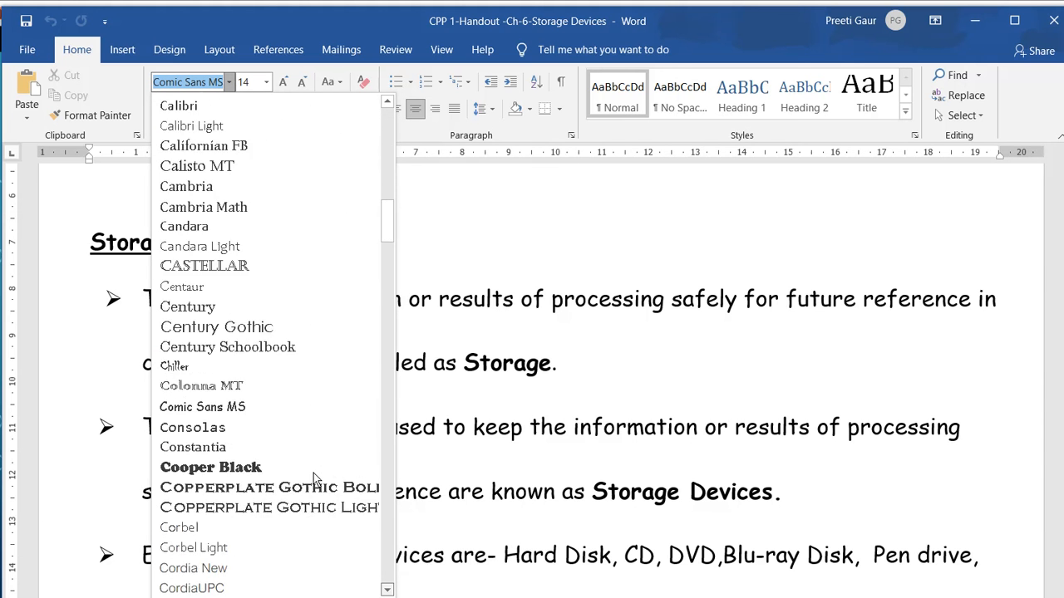
scroll(313, 473, "down", 9)
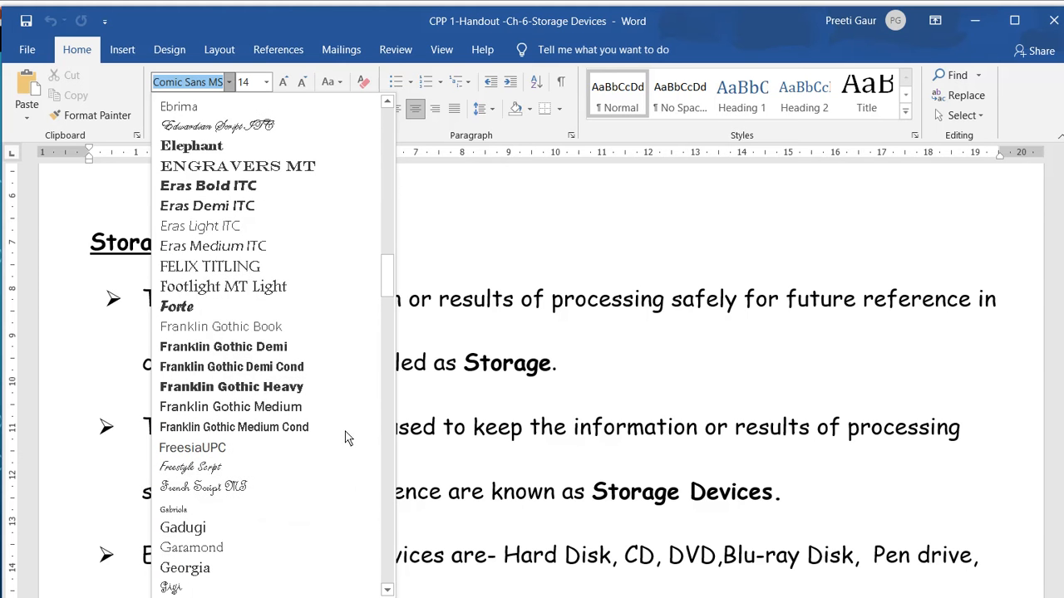
left_click(440, 324)
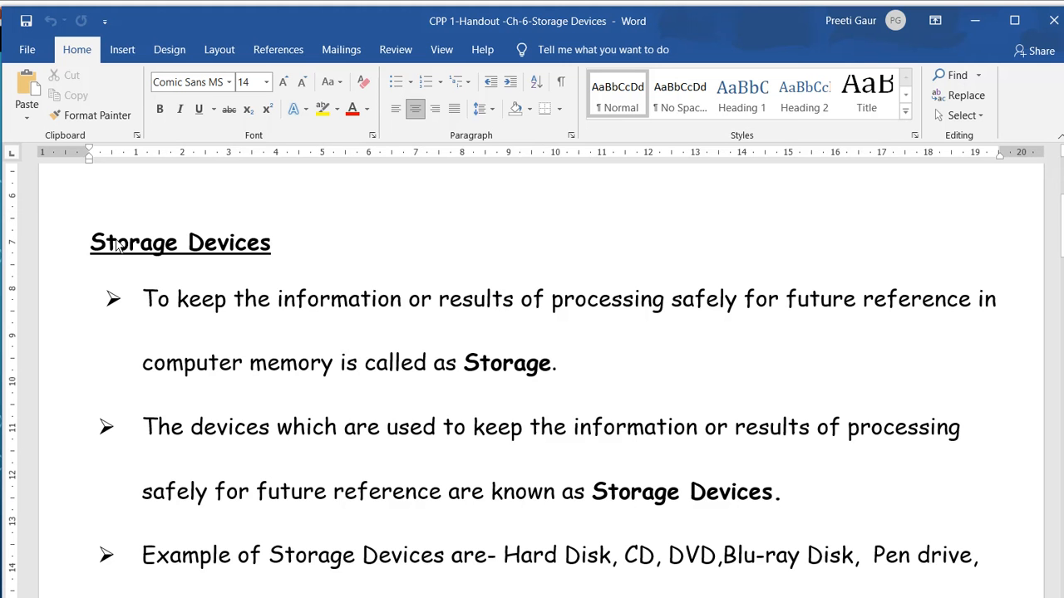
Change the font of the first bullet paragraph under Storage Devices to Engravers MT.
left_click_drag(135, 254, 448, 291)
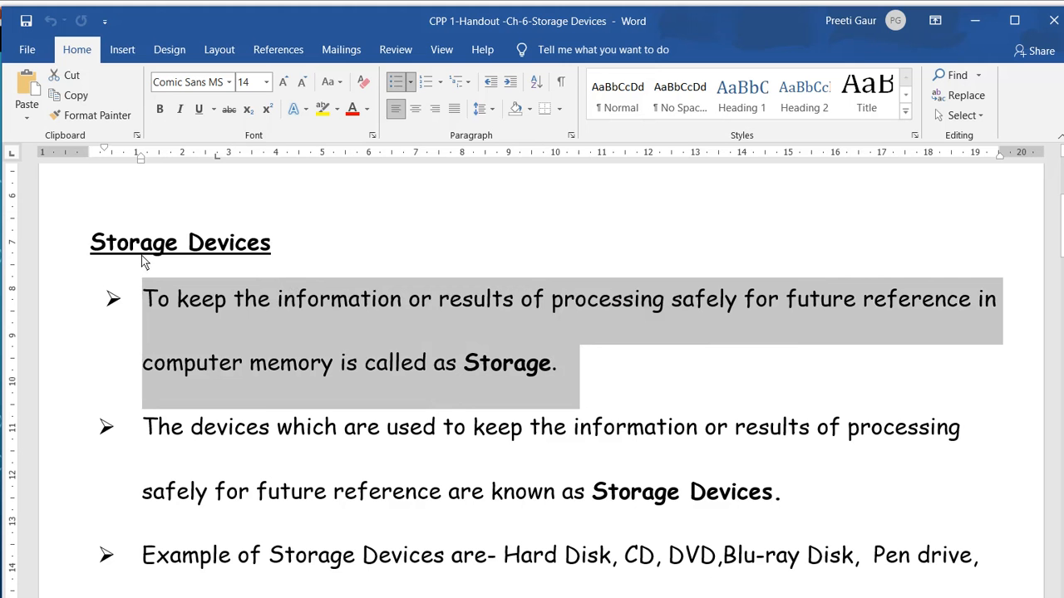
left_click(182, 74)
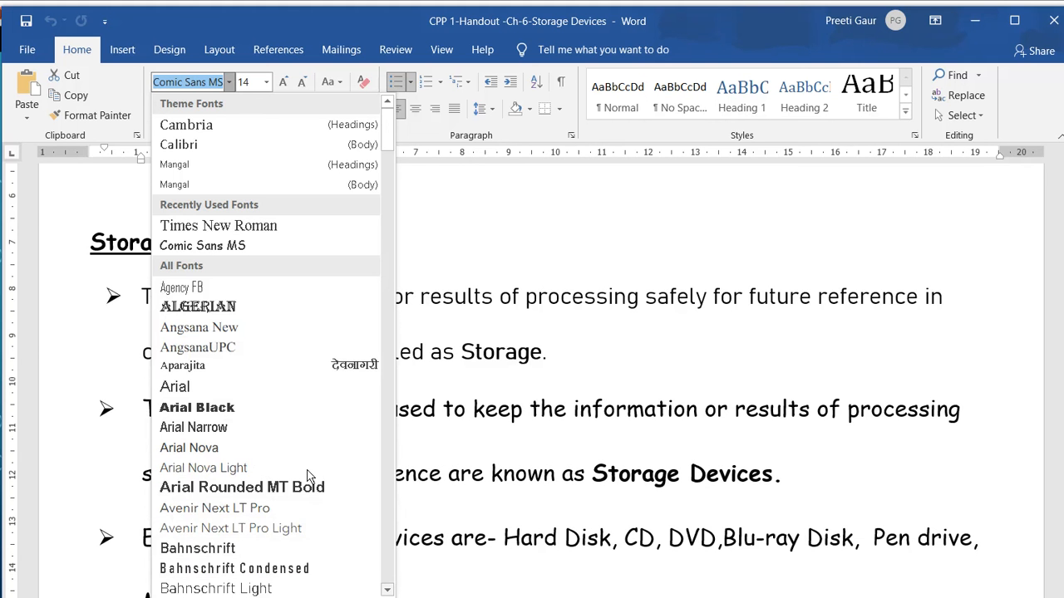
scroll(307, 476, "down", 2)
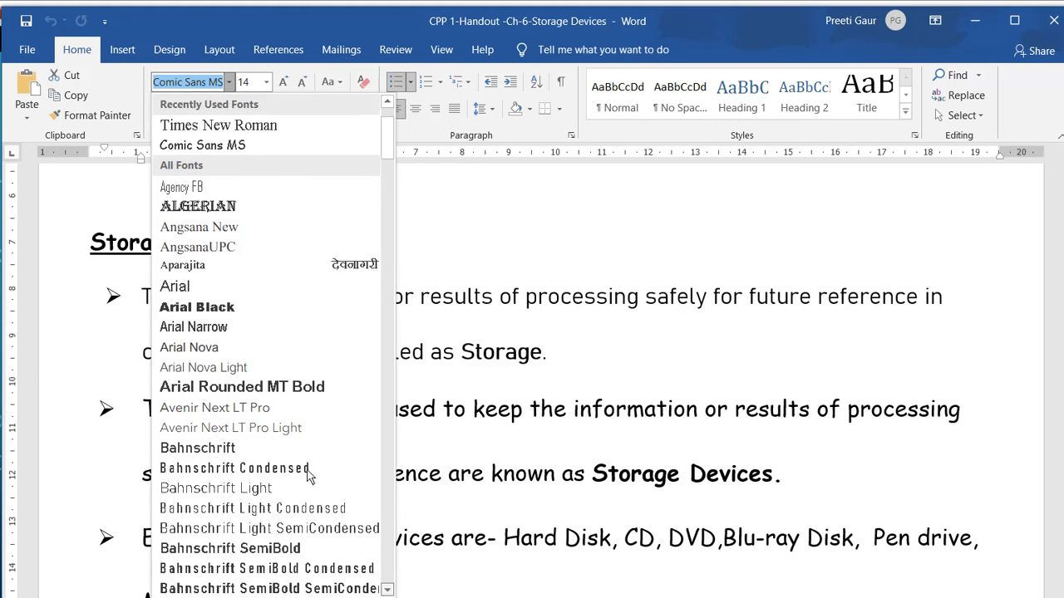
scroll(308, 476, "down", 2)
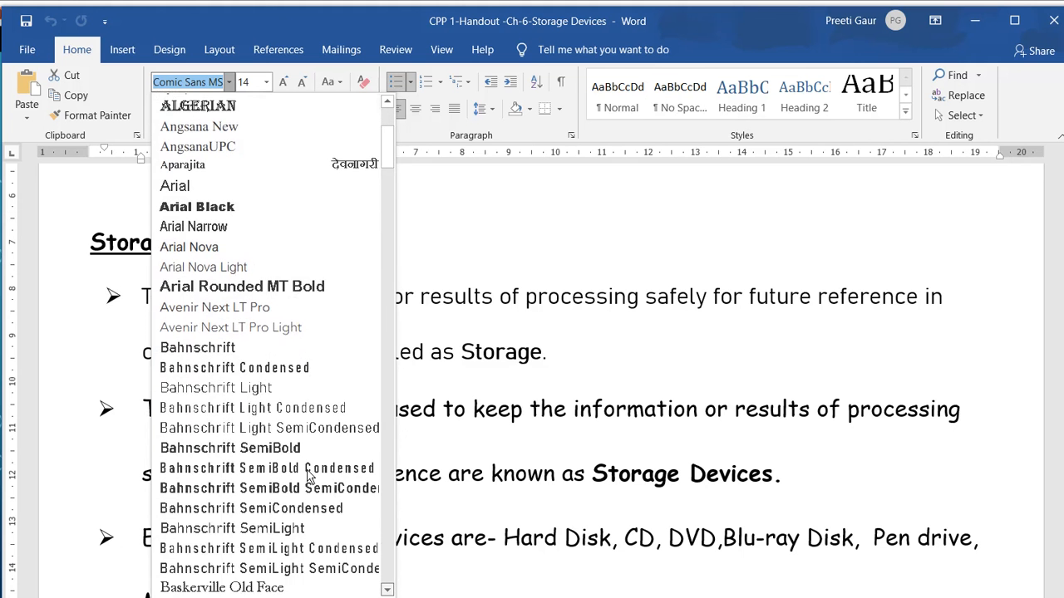
scroll(308, 476, "down", 5)
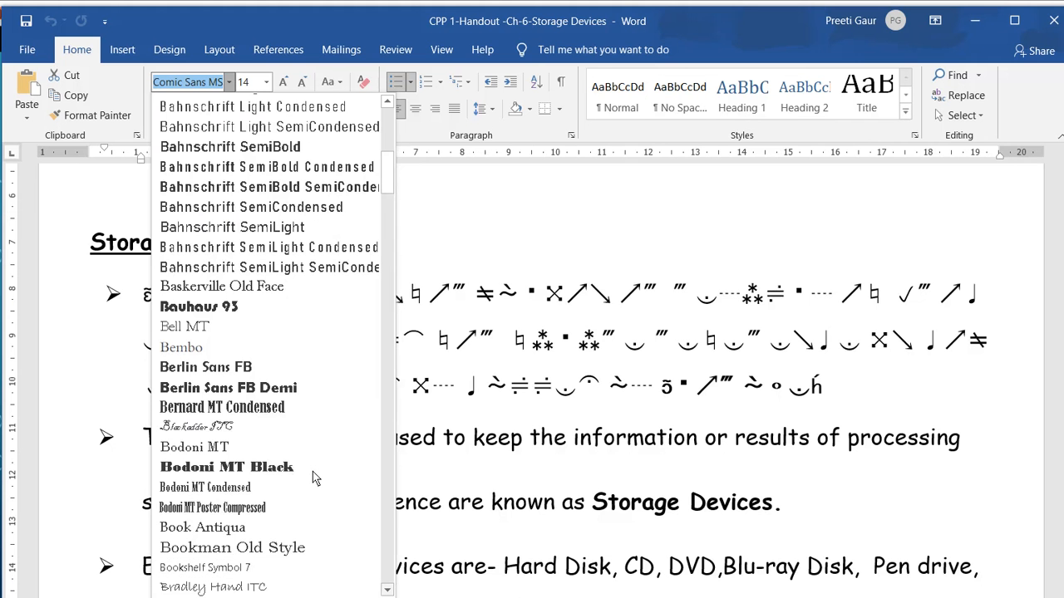
scroll(312, 471, "down", 5)
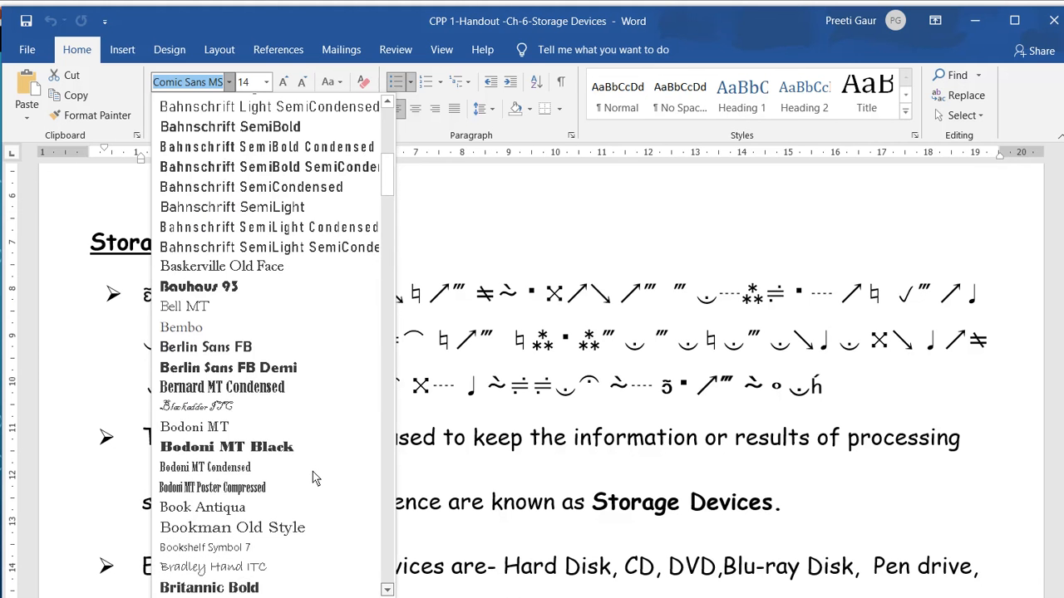
scroll(312, 471, "down", 1)
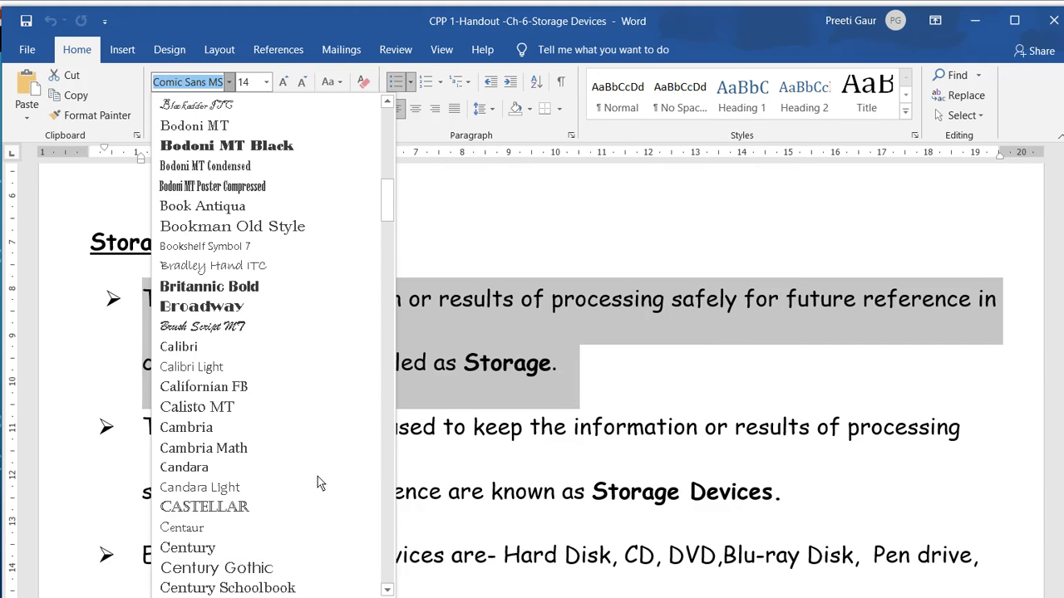
scroll(309, 474, "down", 1)
scroll(309, 478, "down", 6)
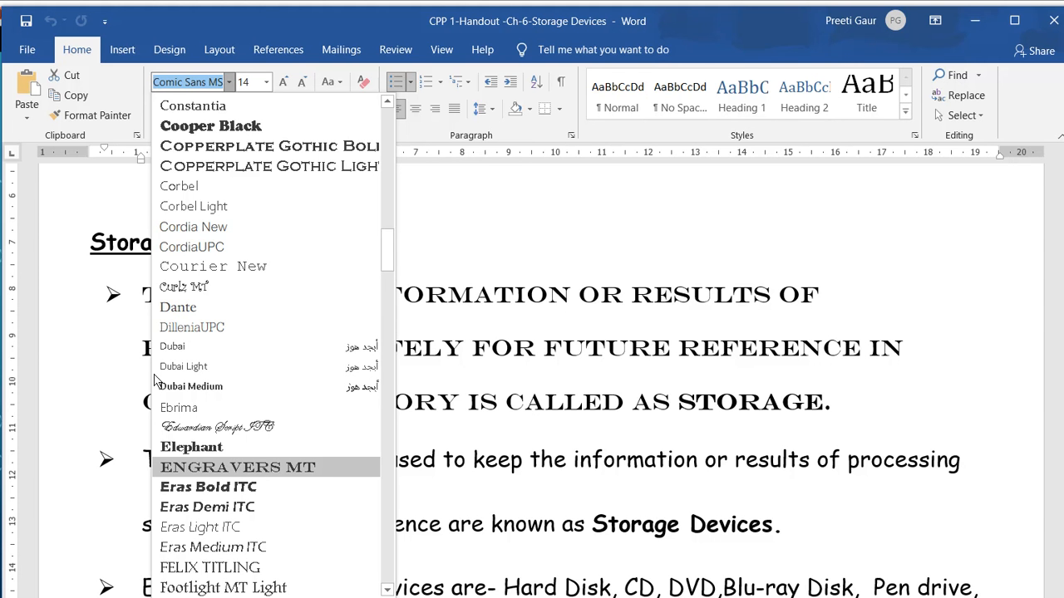
key("Return")
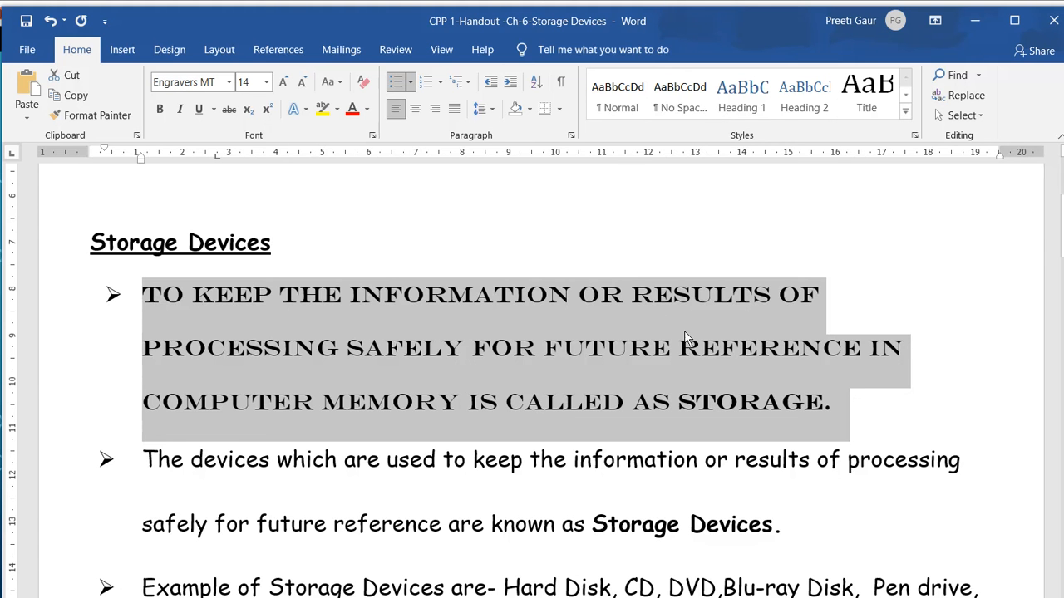
key("Right")
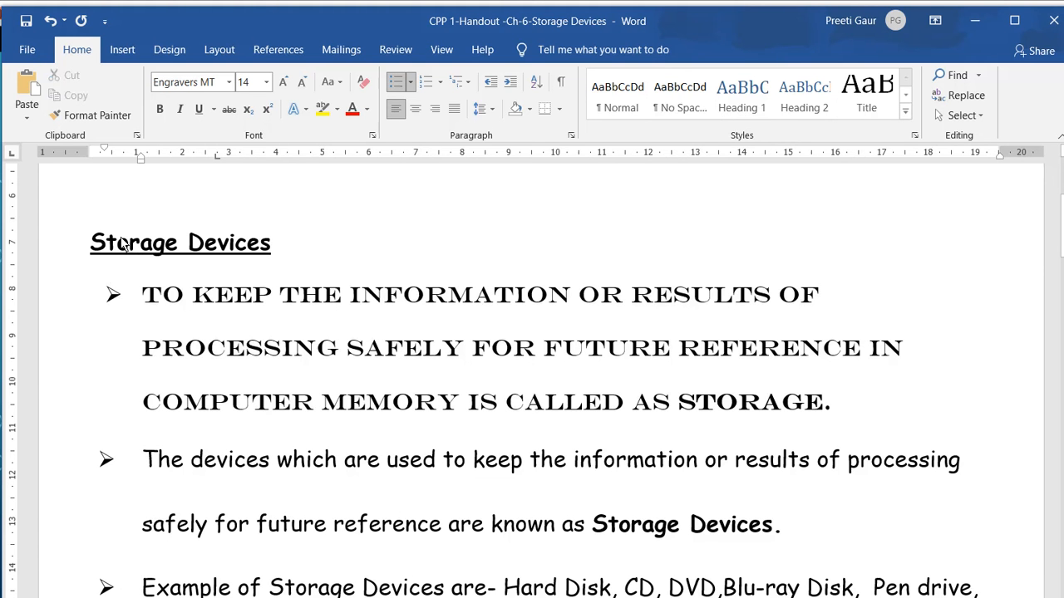
Set the font size of the first bullet paragraph under Storage Devices to 12.
left_click_drag(143, 293, 670, 326)
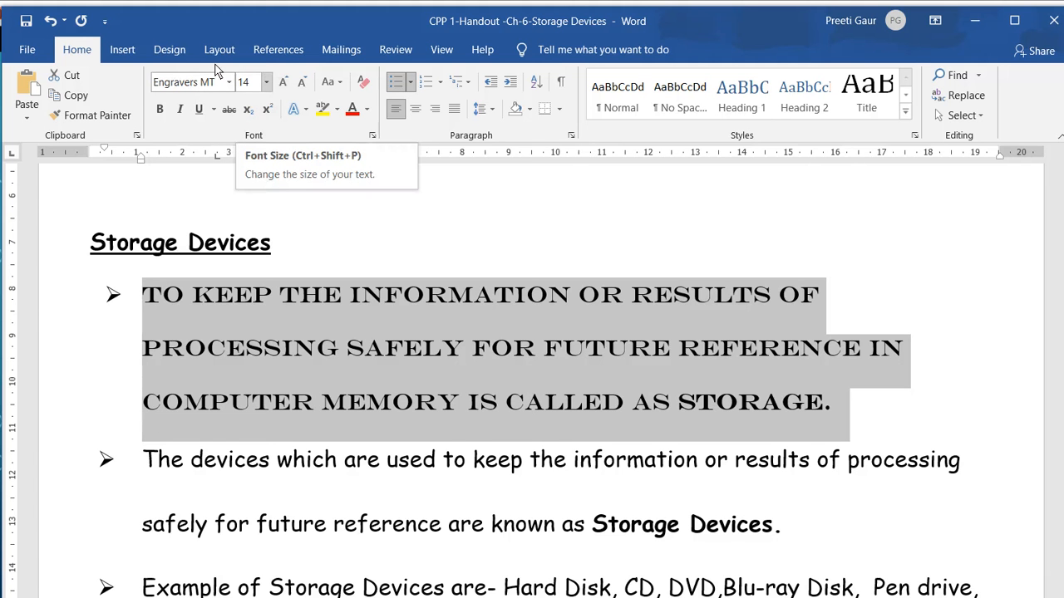
key("ctrl+shift+p")
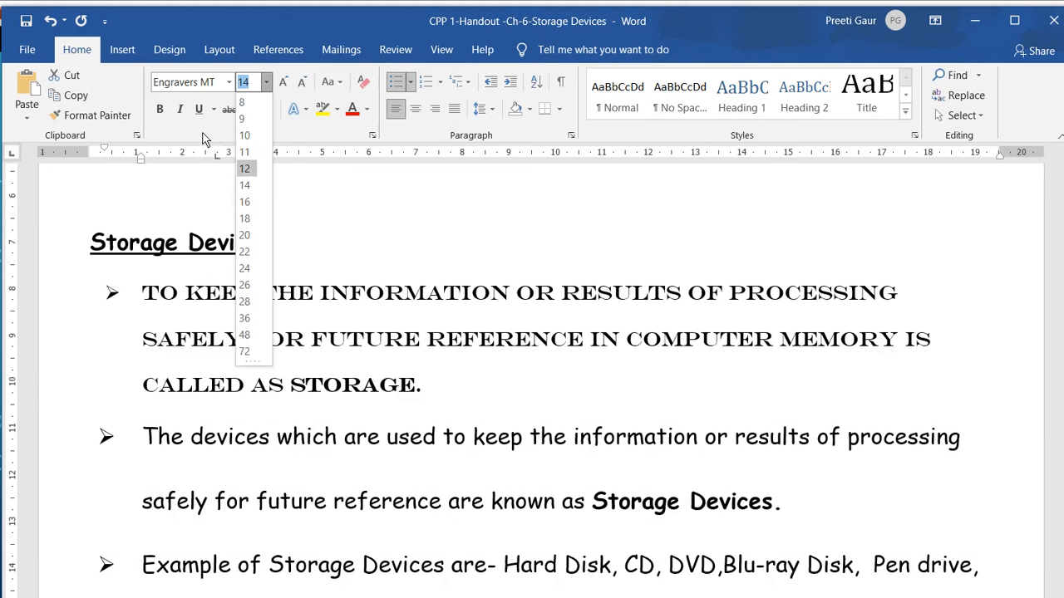
key("Return")
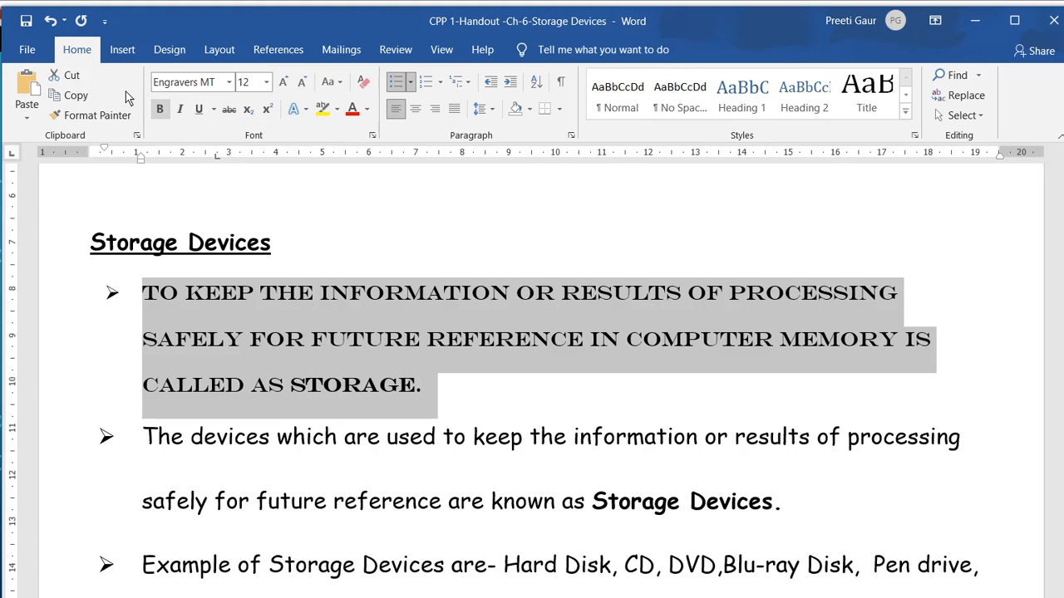
Apply bold, italic and underline to the whole first bullet paragraph under Storage Devices.
key("ctrl+b")
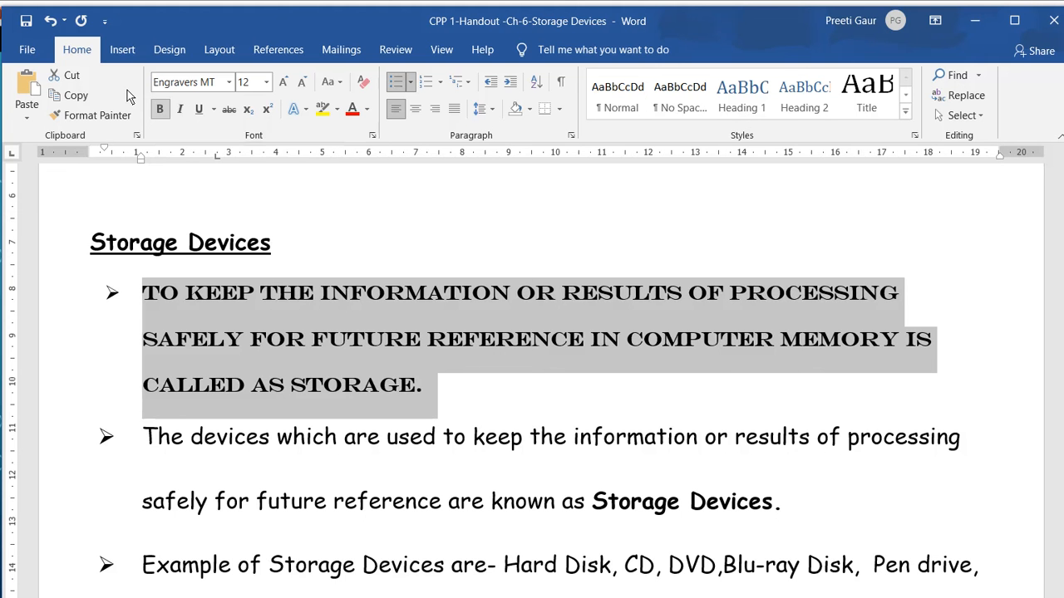
key("Right")
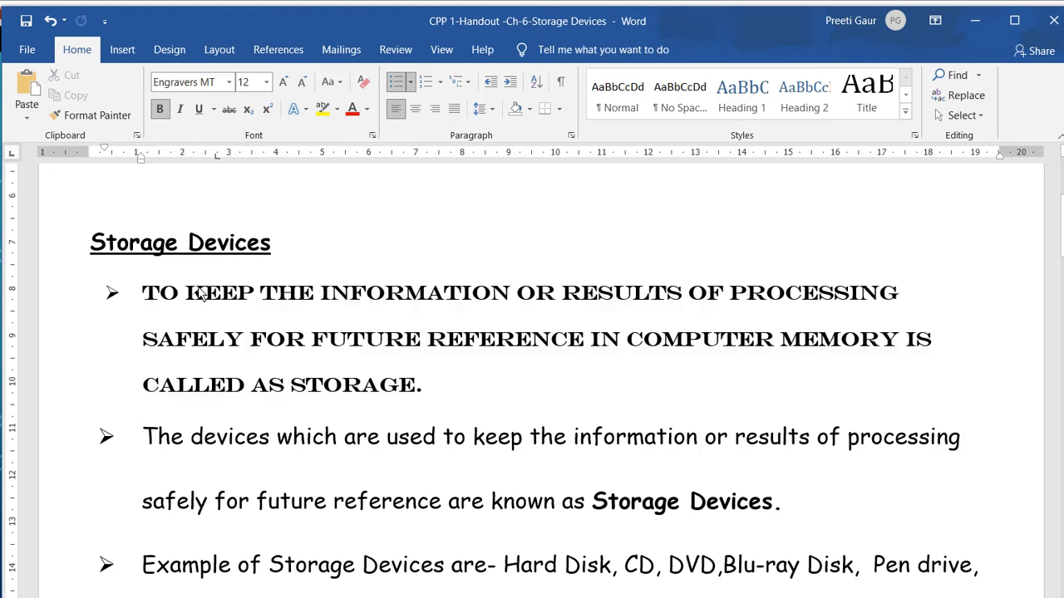
left_click_drag(142, 287, 315, 295)
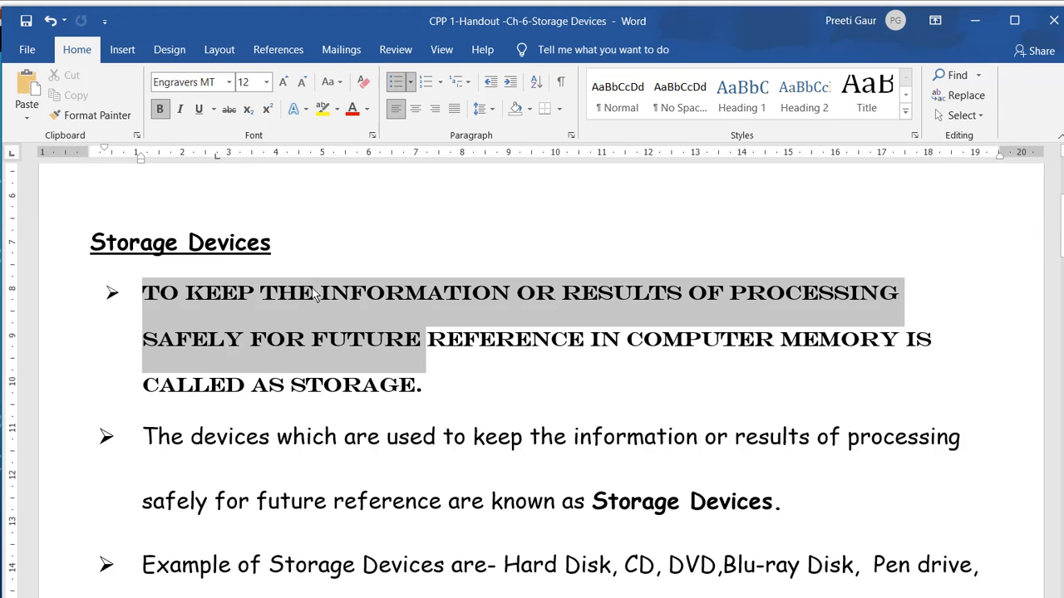
triple_click(339, 306)
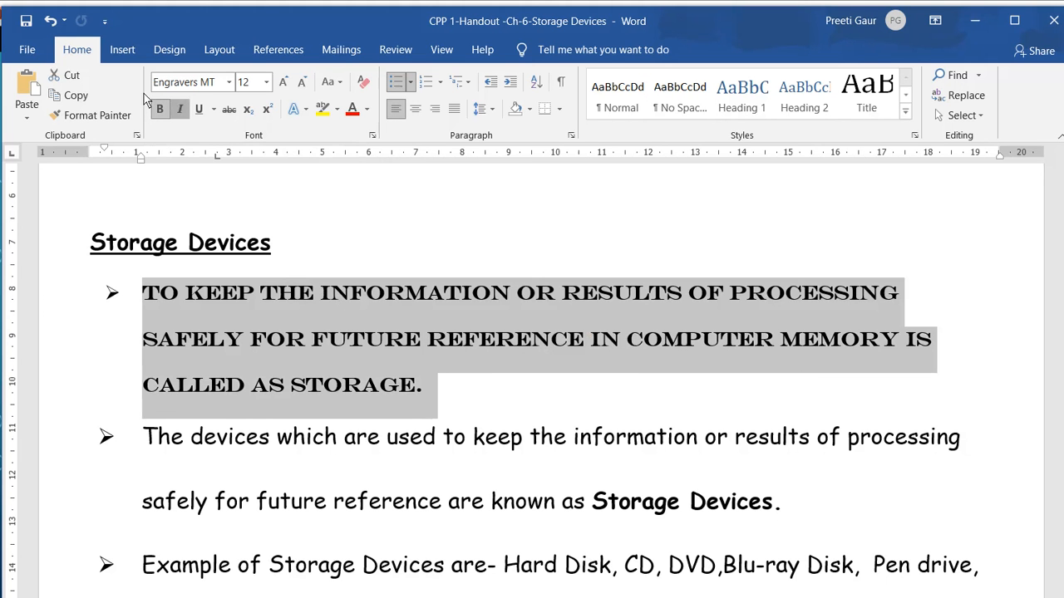
left_click(180, 109)
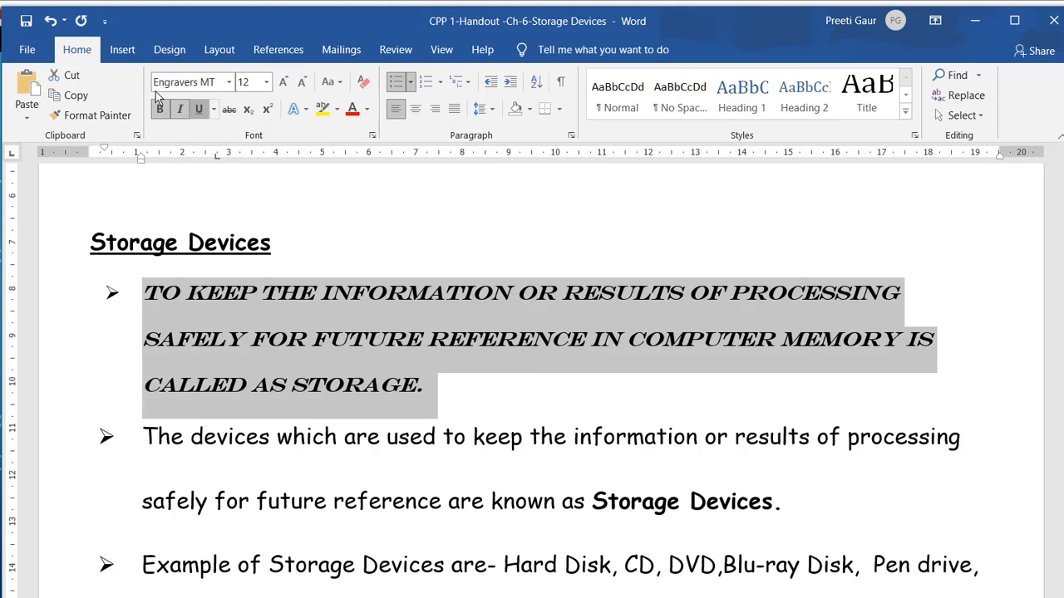
left_click(198, 109)
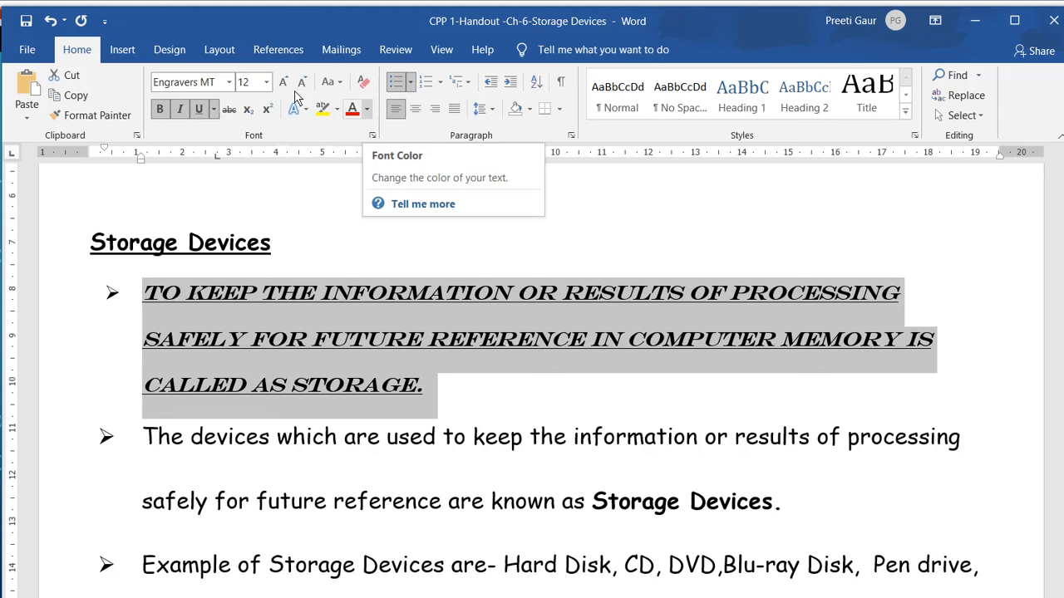
Set the font color of the first bullet paragraph under Storage Devices to standard red.
left_click(367, 109)
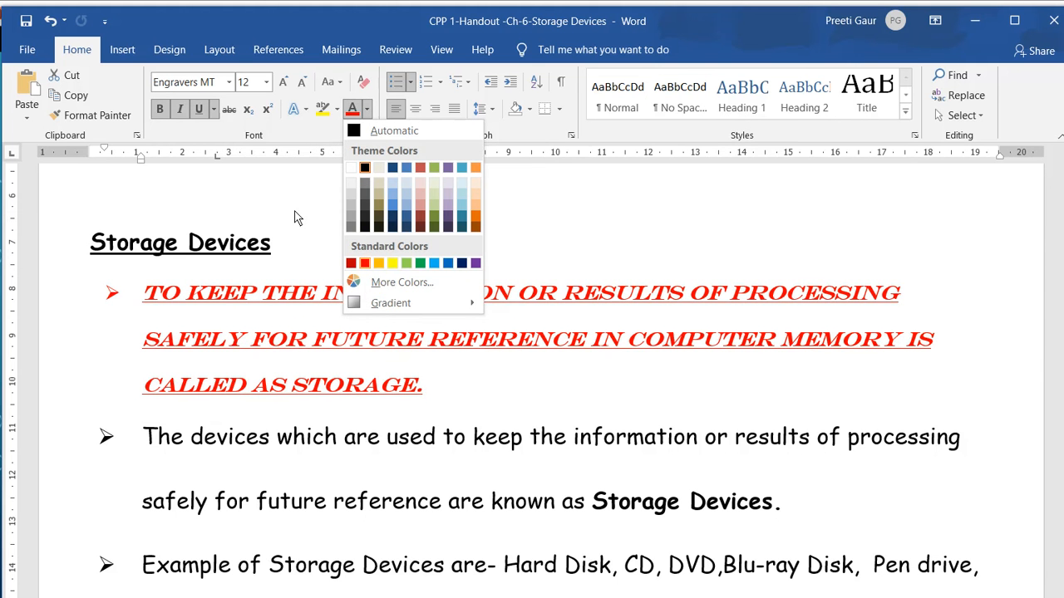
left_click(295, 212)
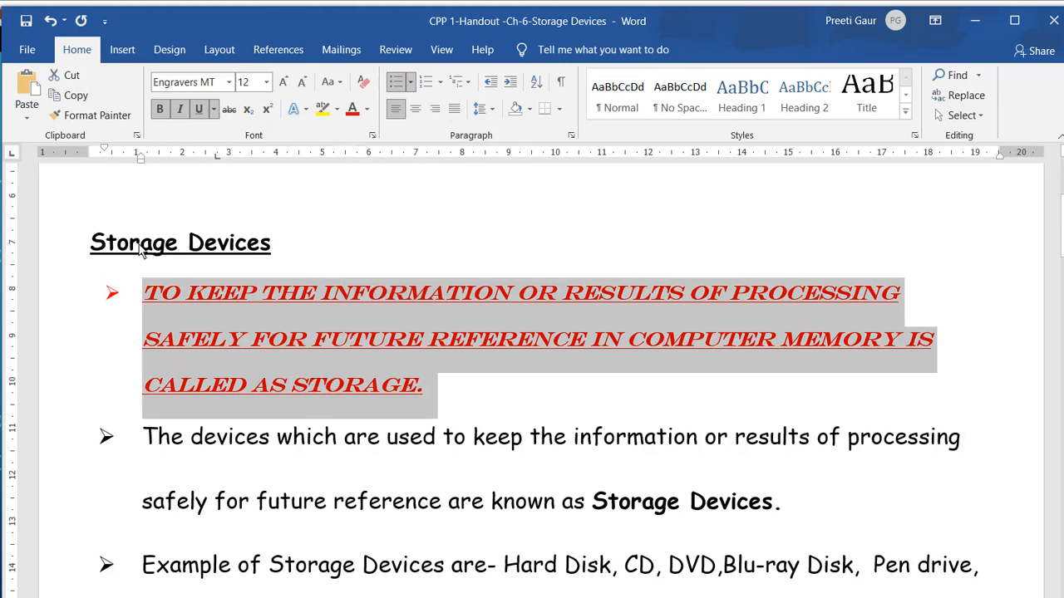